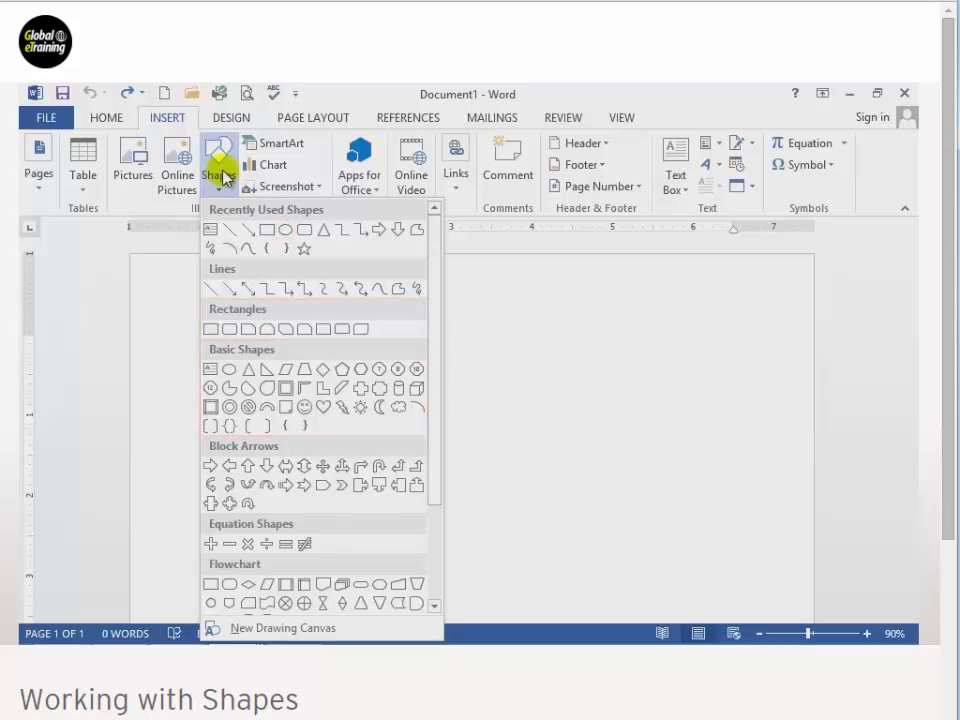
Step: Insert a default-size rectangle near the top of the blank page, select it to show its handles and deselect it
left_click(210, 329)
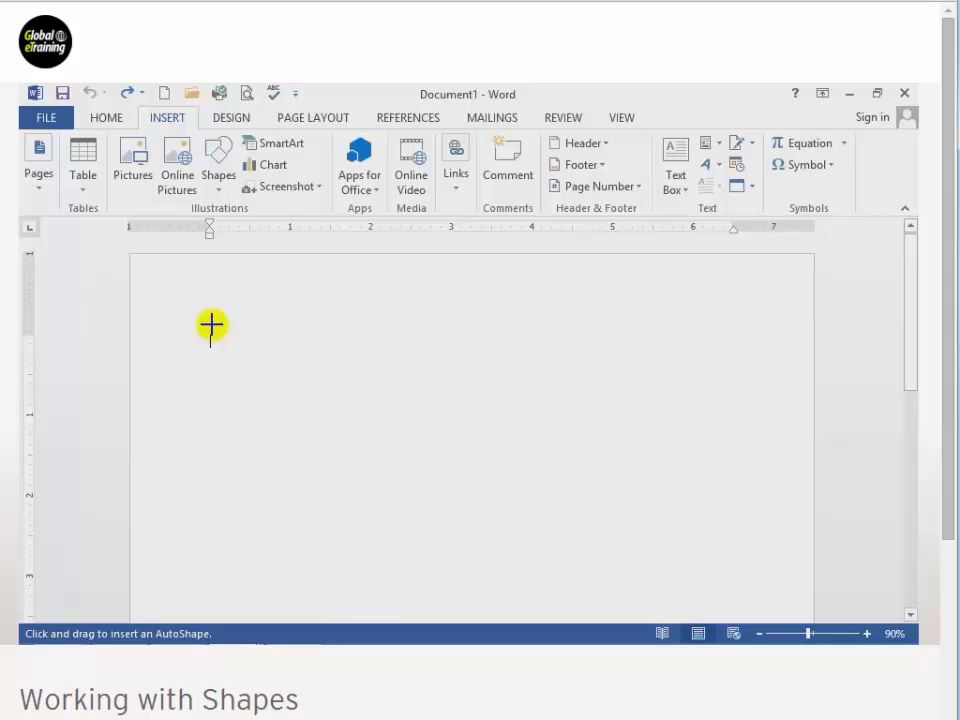
left_click(257, 356)
left_click(251, 310)
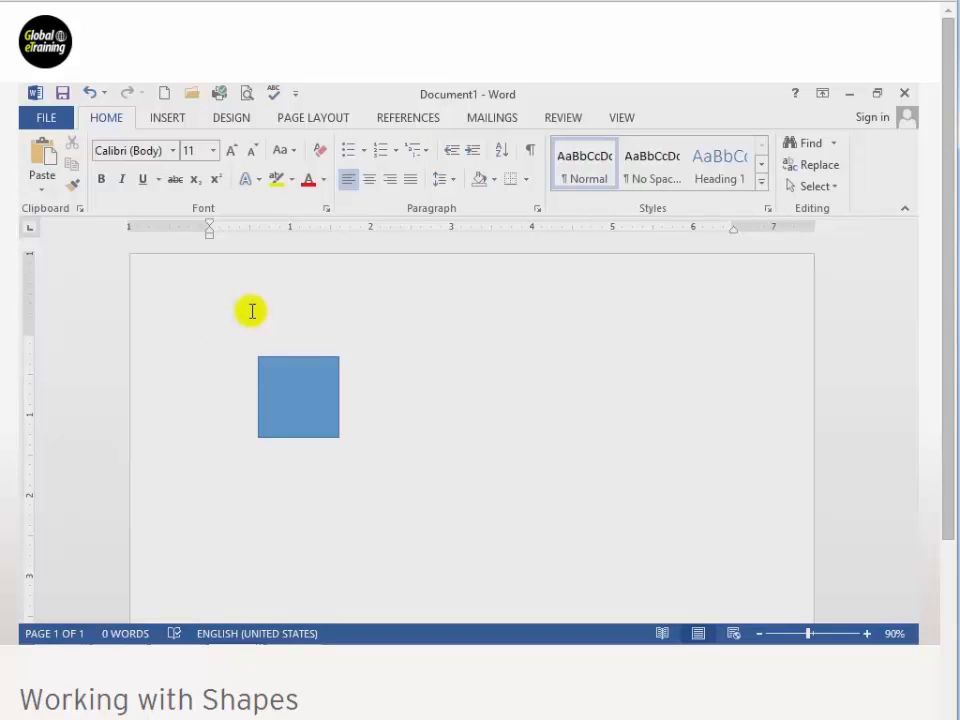
left_click(267, 381)
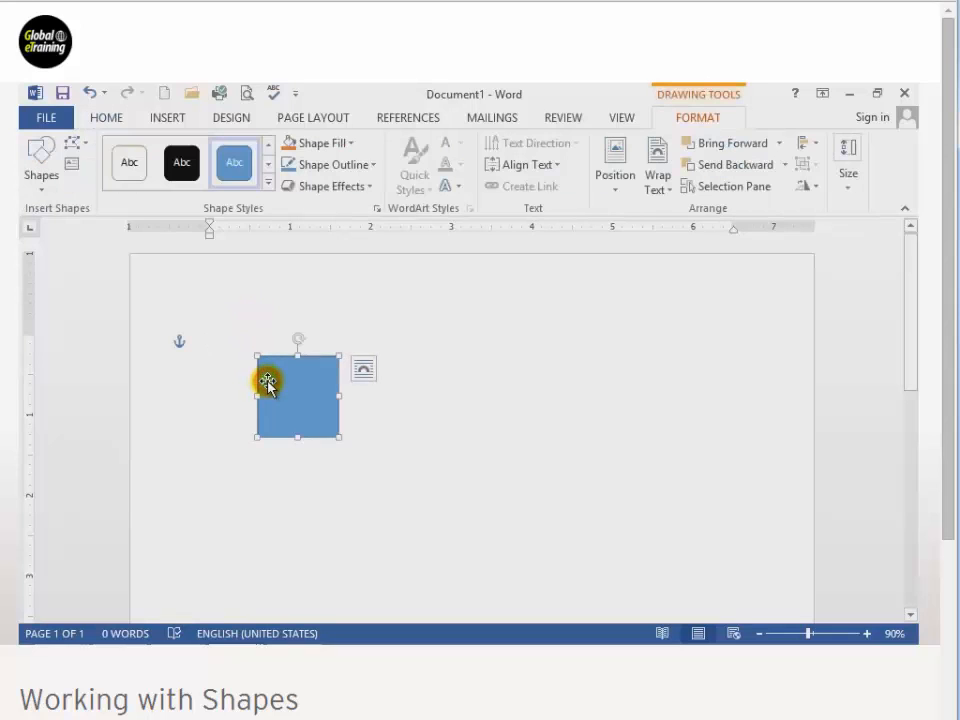
left_click(269, 330)
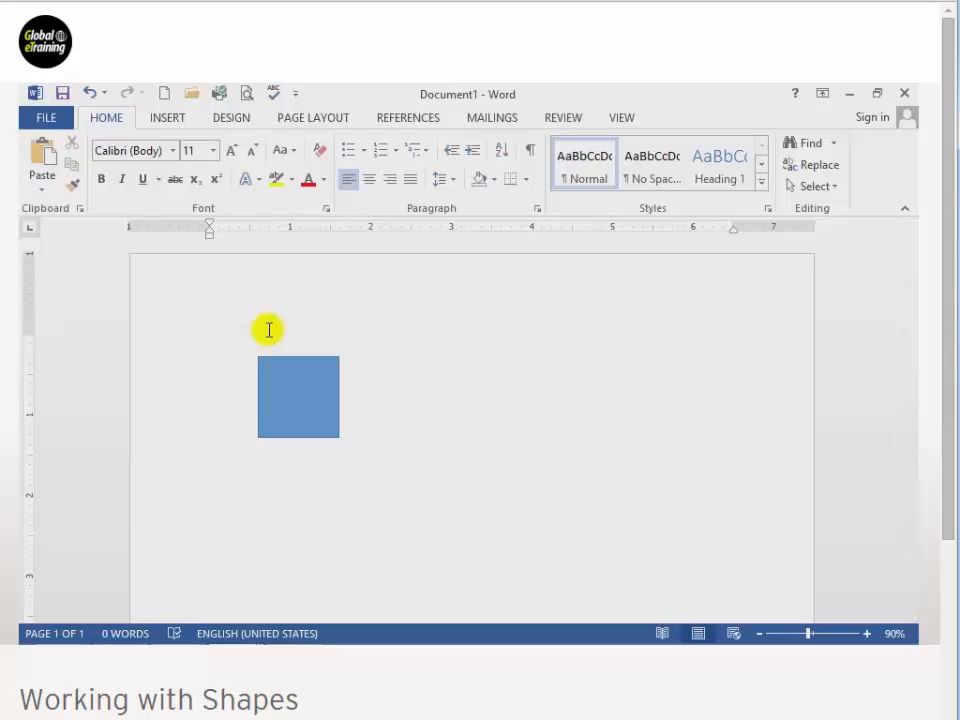
Step: Draw a second rectangle beside the blue square, constraining its proportions to a perfect square
left_click(168, 118)
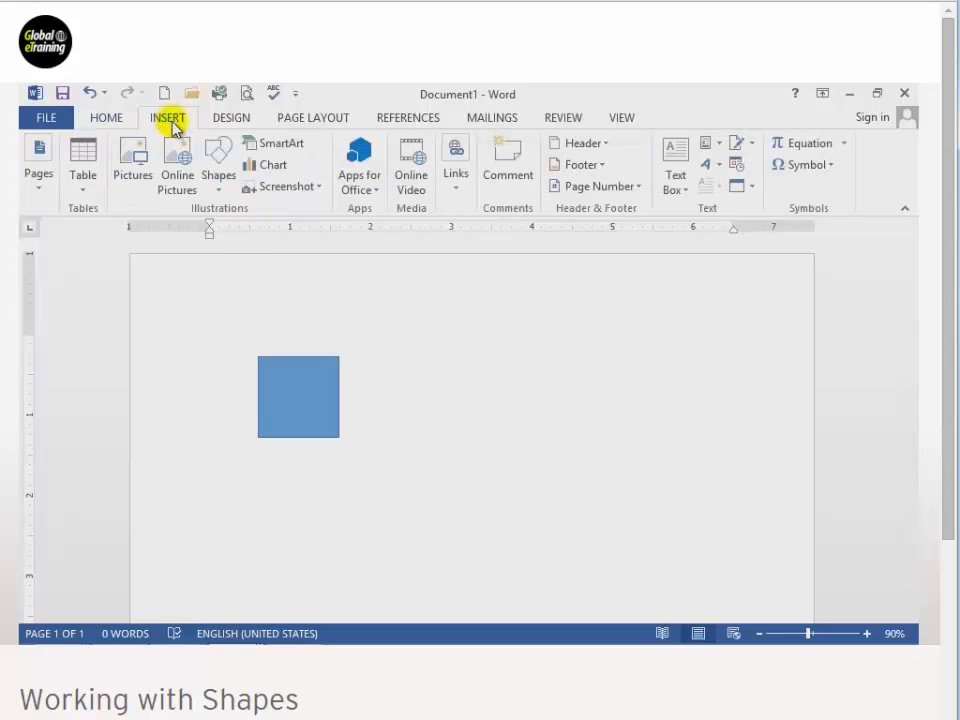
left_click(217, 180)
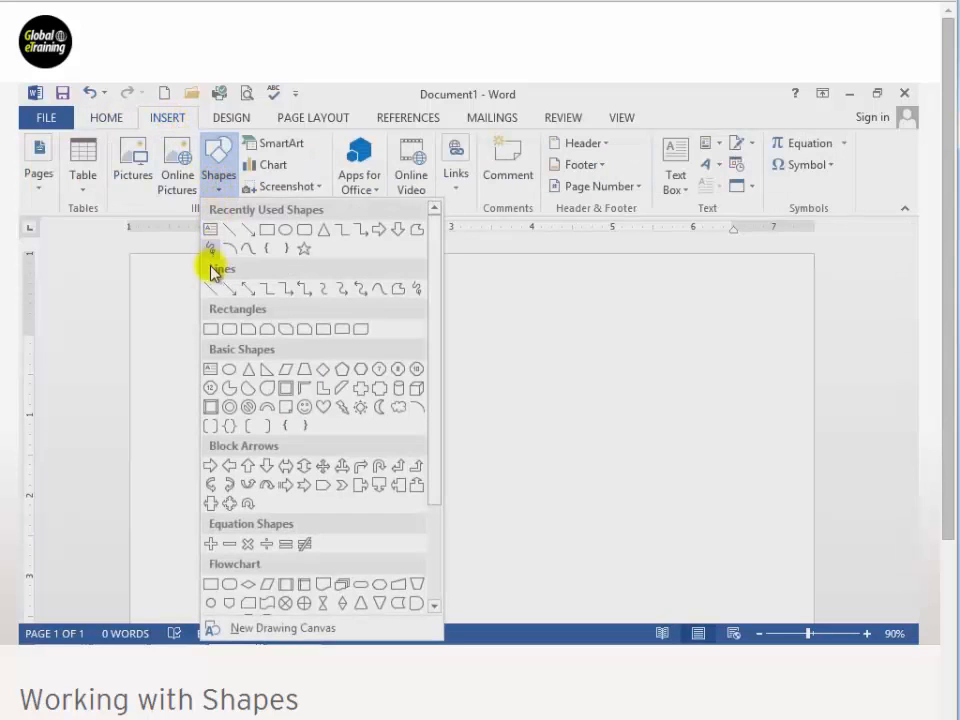
left_click(210, 328)
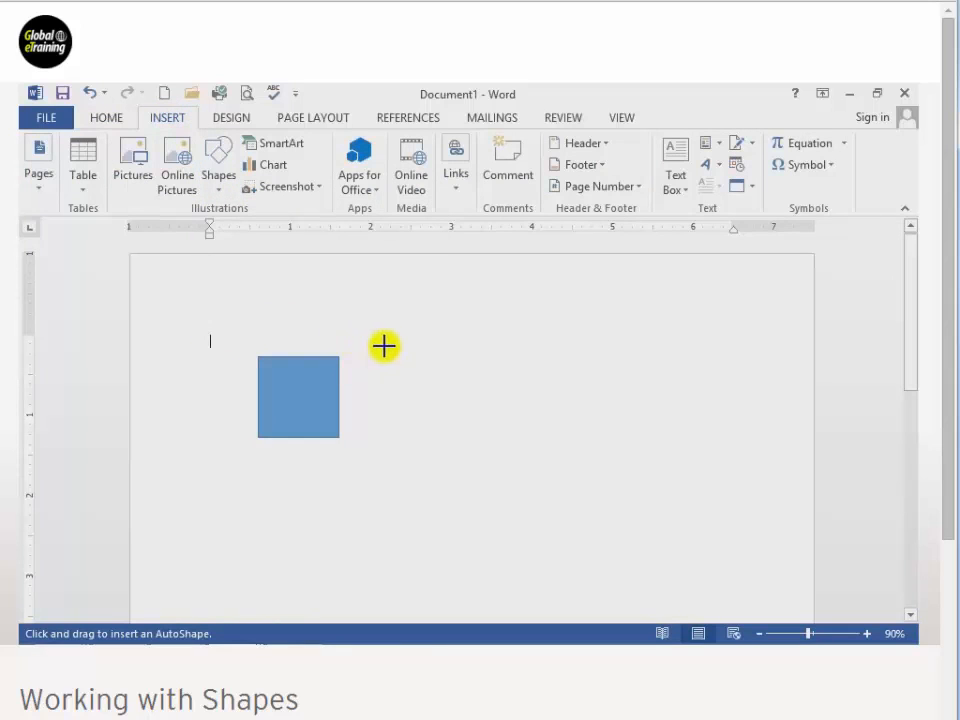
key("shift")
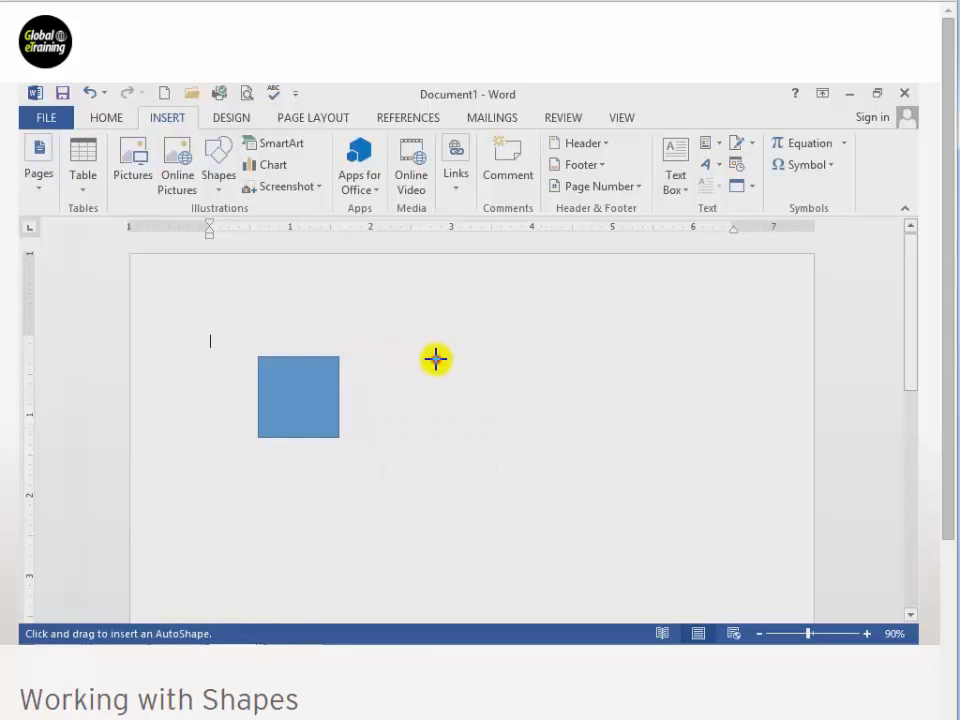
mouse_move(436, 359)
left_mouse_down()
mouse_move(484, 416)
mouse_move(545, 436)
left_mouse_up()
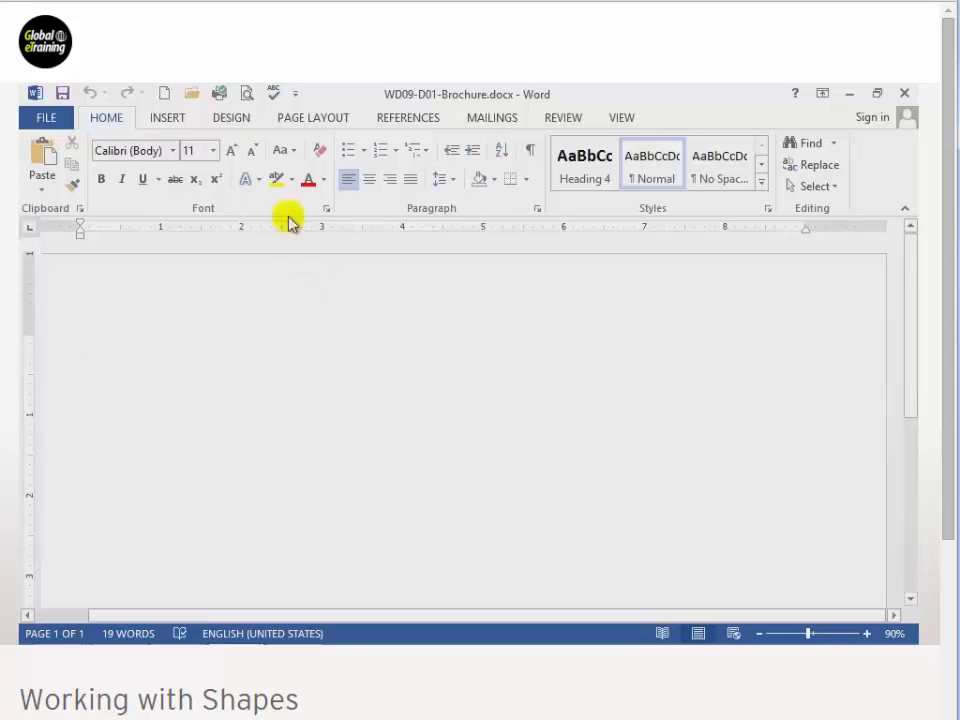
Step: Apply the Office theme to the brochure document
left_click(231, 118)
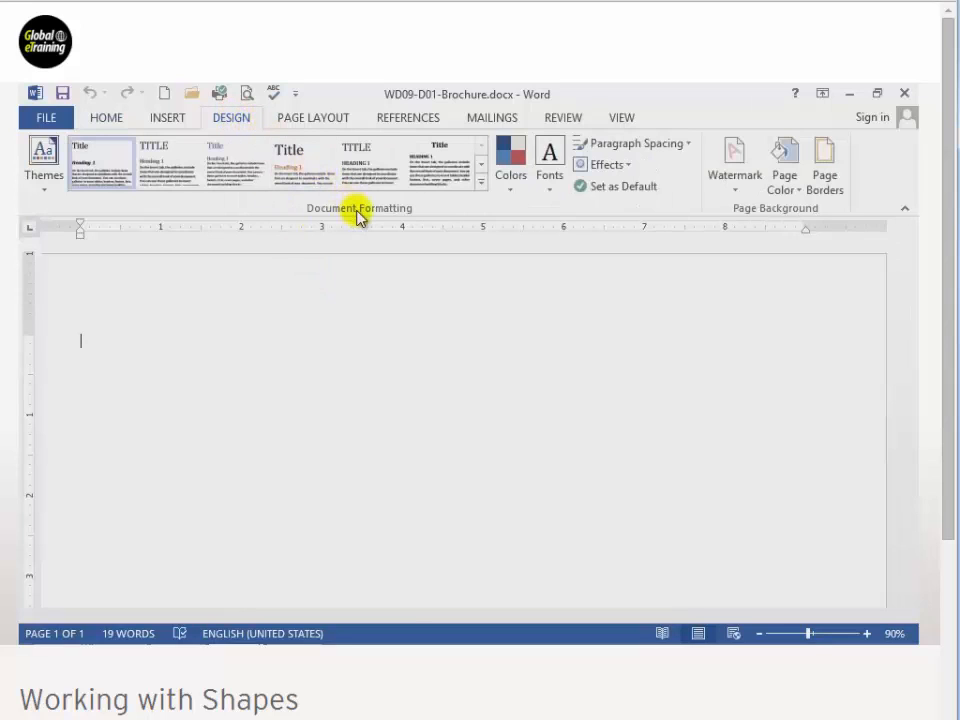
left_click(47, 180)
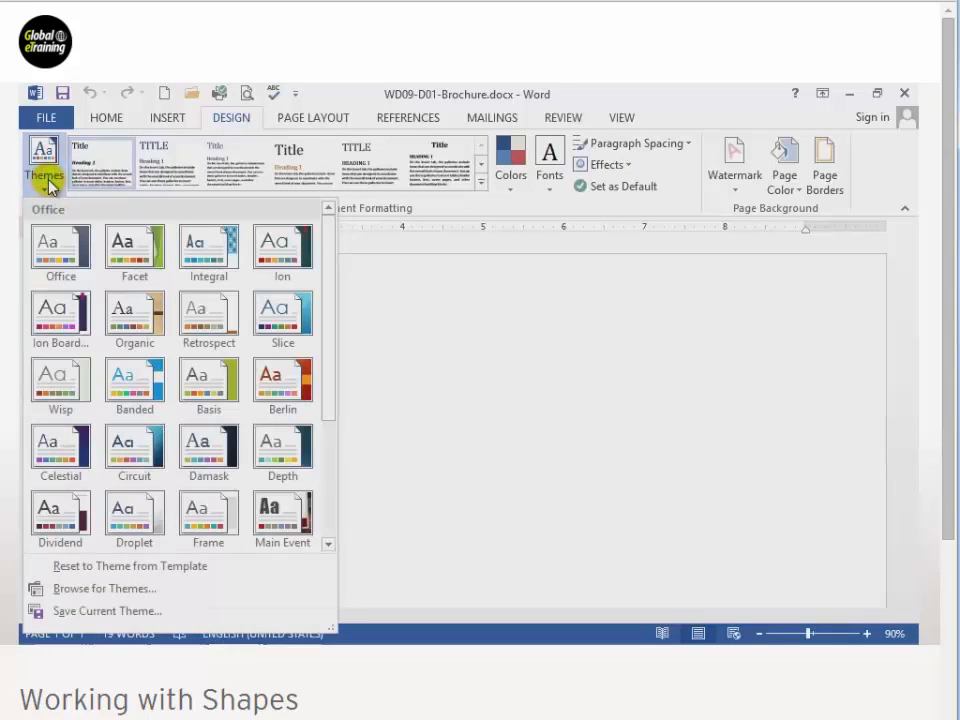
left_click(60, 244)
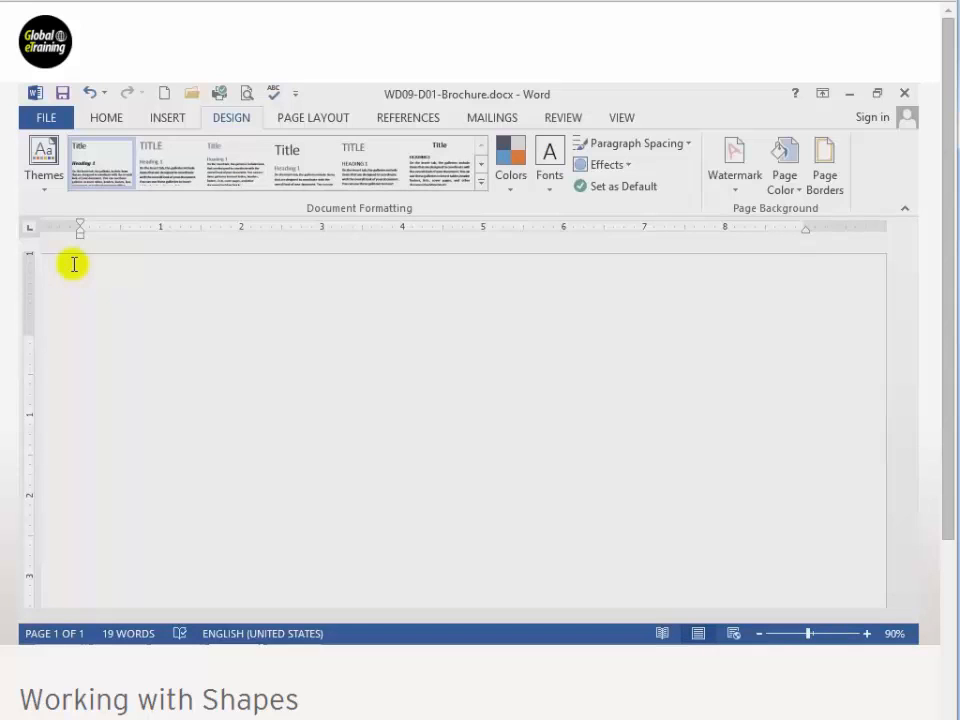
Step: Draw a rounded rectangle about 1.9 inches wide and 1.2 inches high in the upper part of the page
left_click(167, 118)
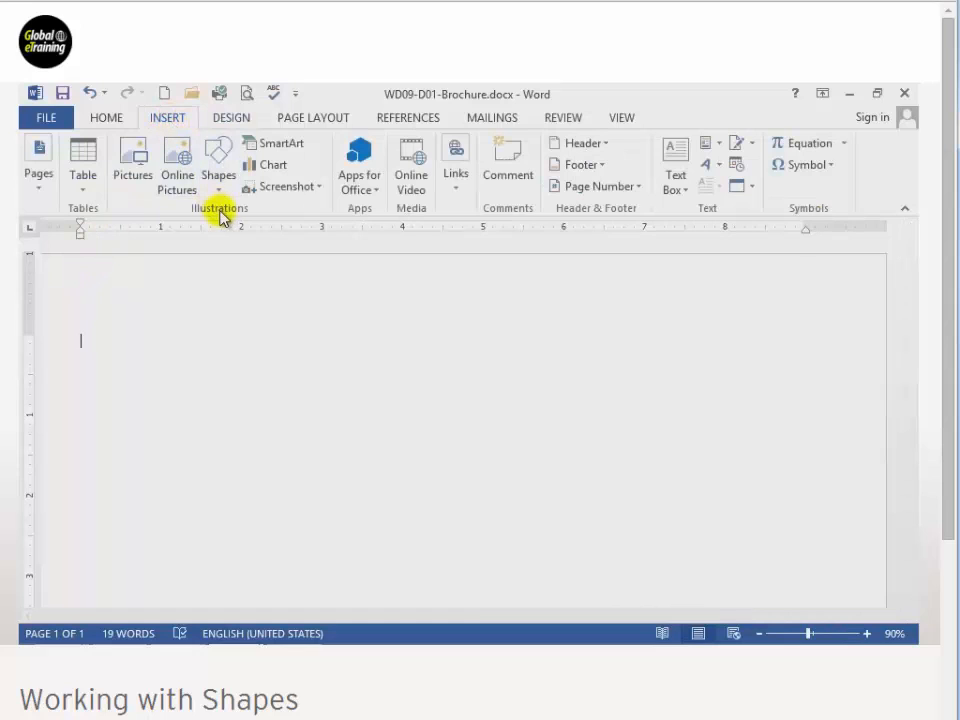
left_click(219, 178)
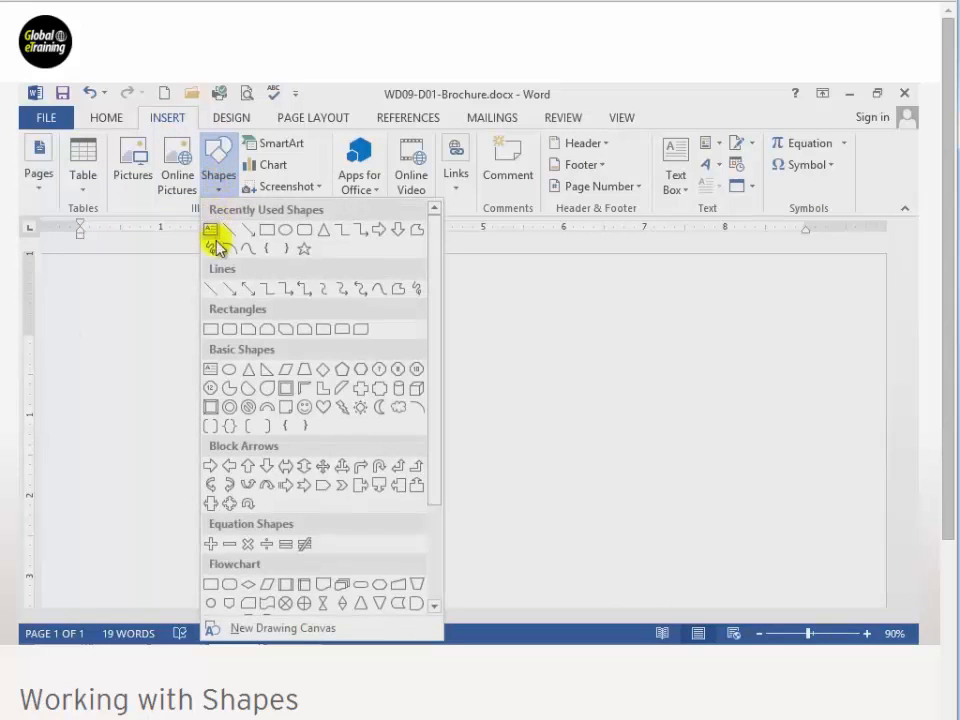
left_click(231, 330)
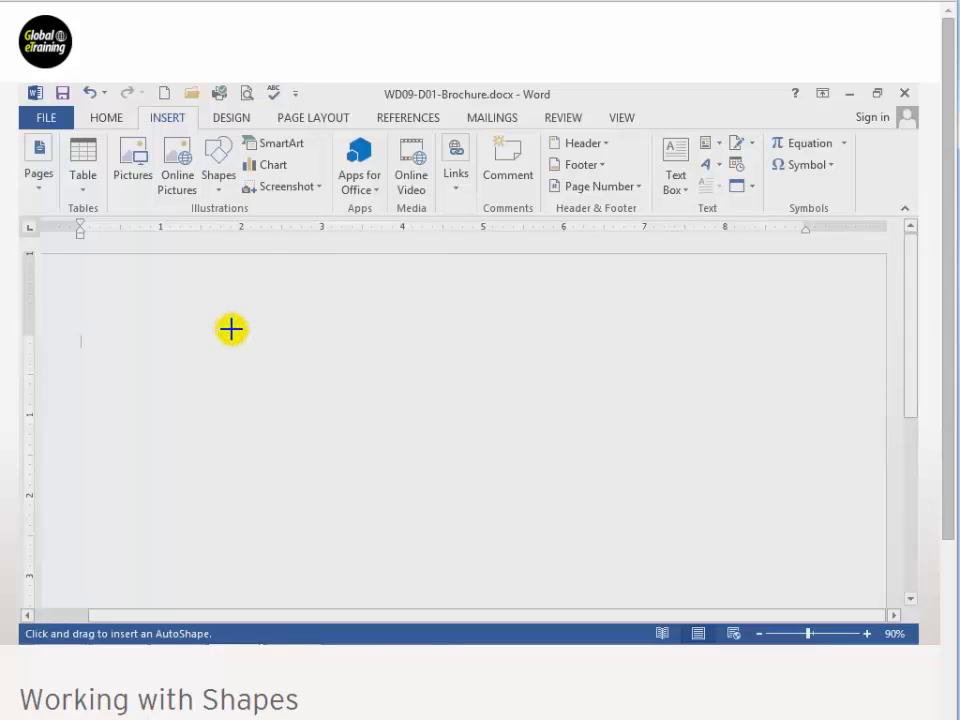
left_click_drag(231, 329, 381, 428)
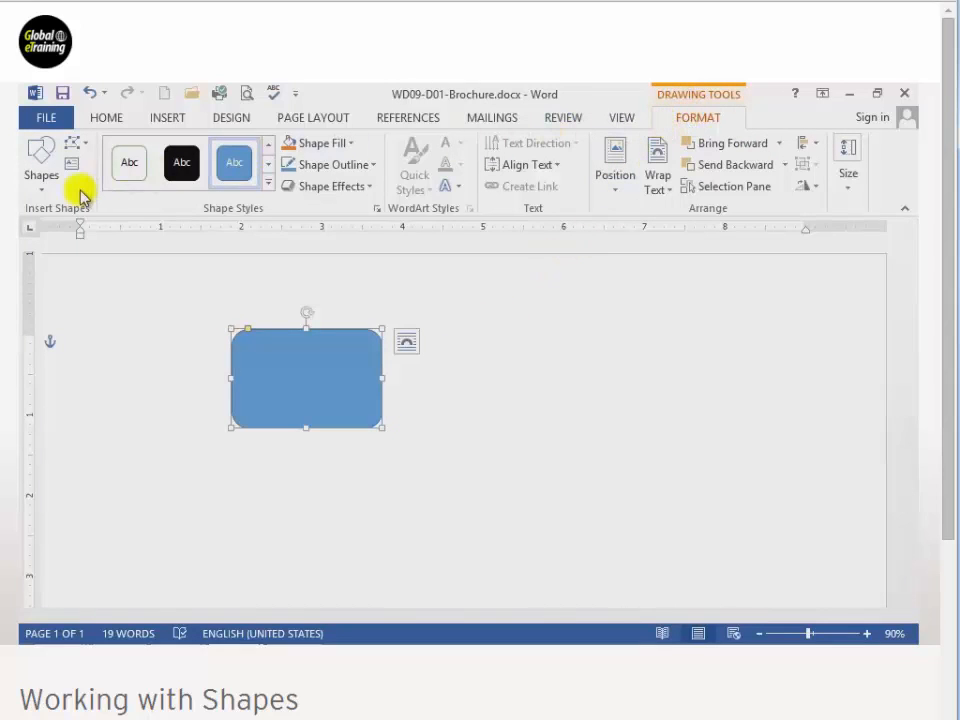
Step: Draw a second rounded rectangle beside the first, constrained to a square about 1.9 inches on each side
left_click(42, 183)
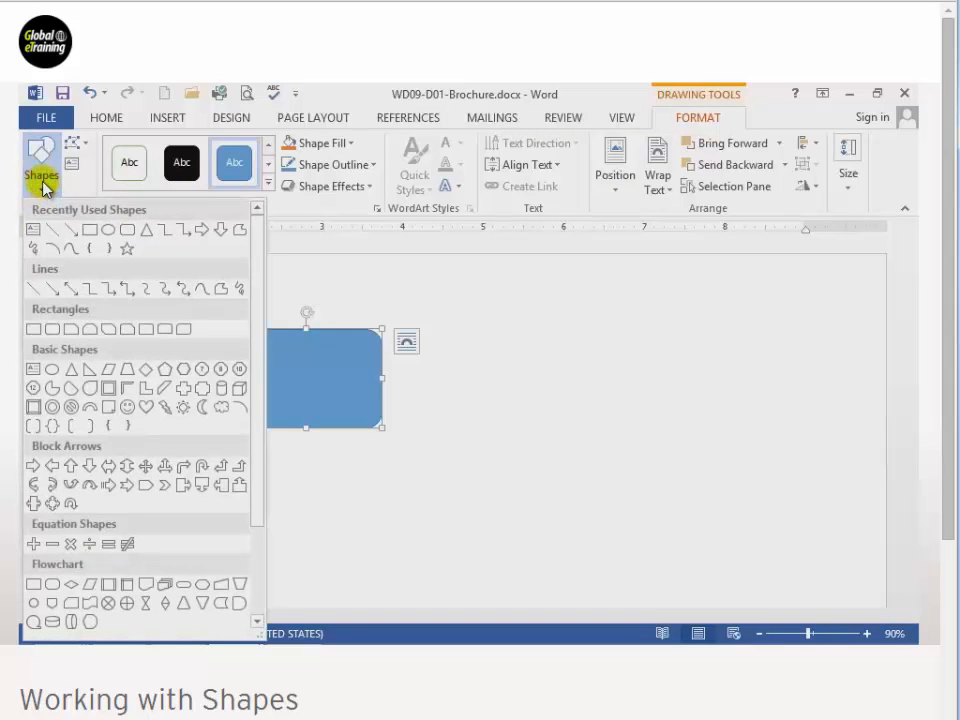
left_click(51, 329)
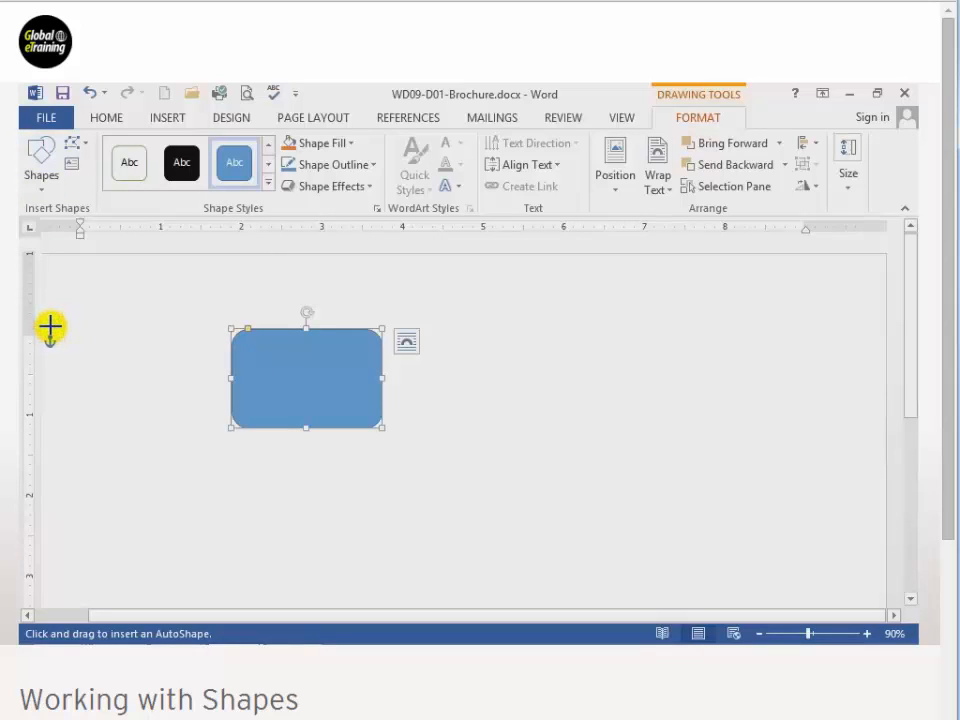
key("shift")
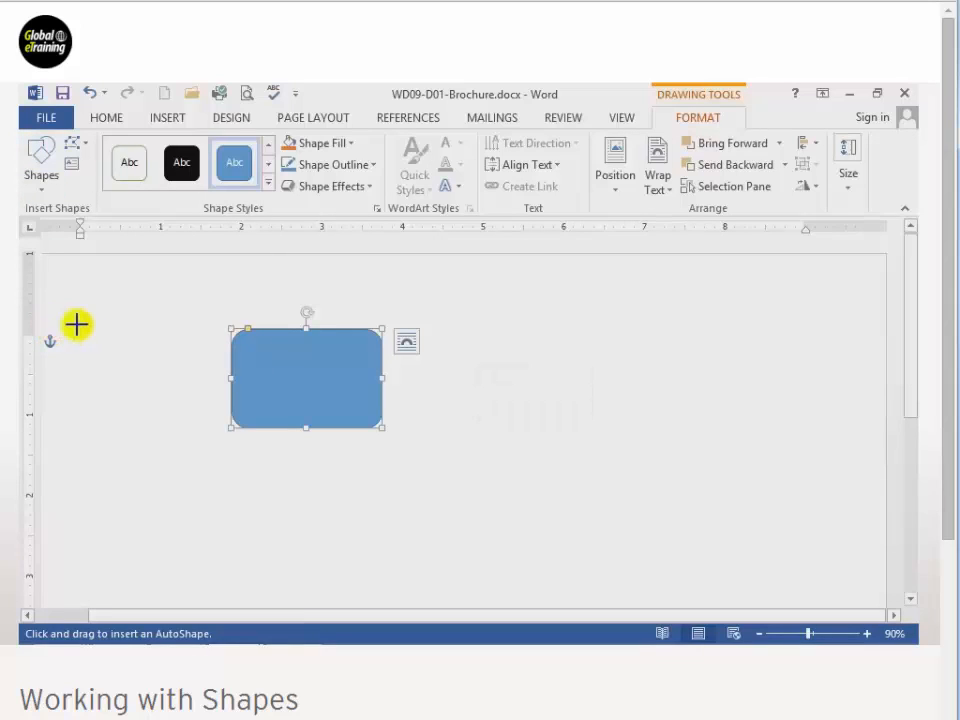
left_click_drag(486, 317, 639, 435)
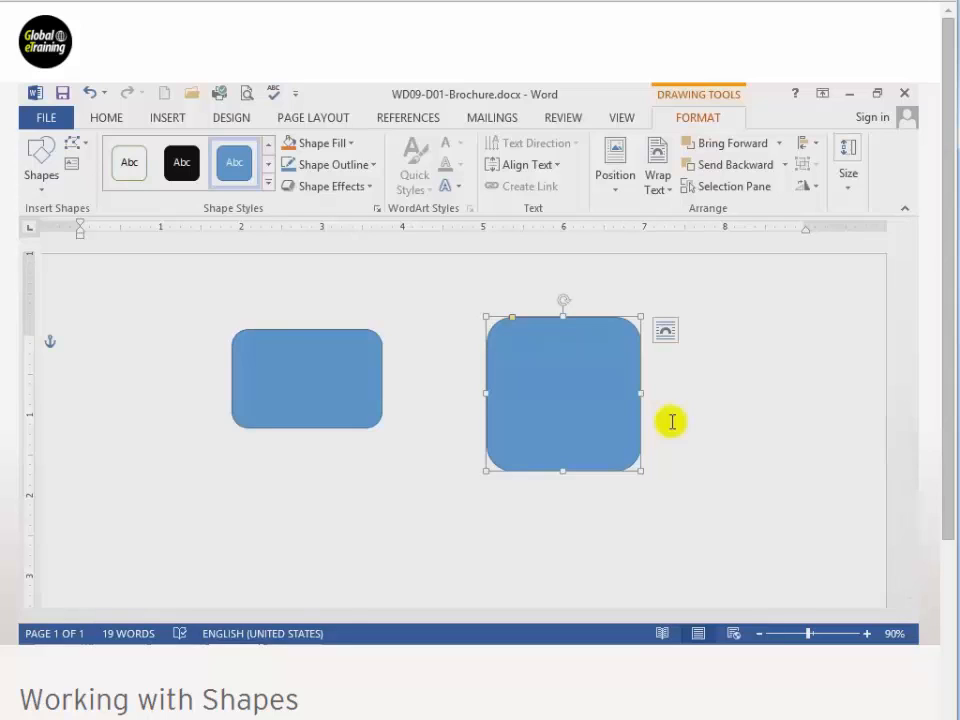
key("shift")
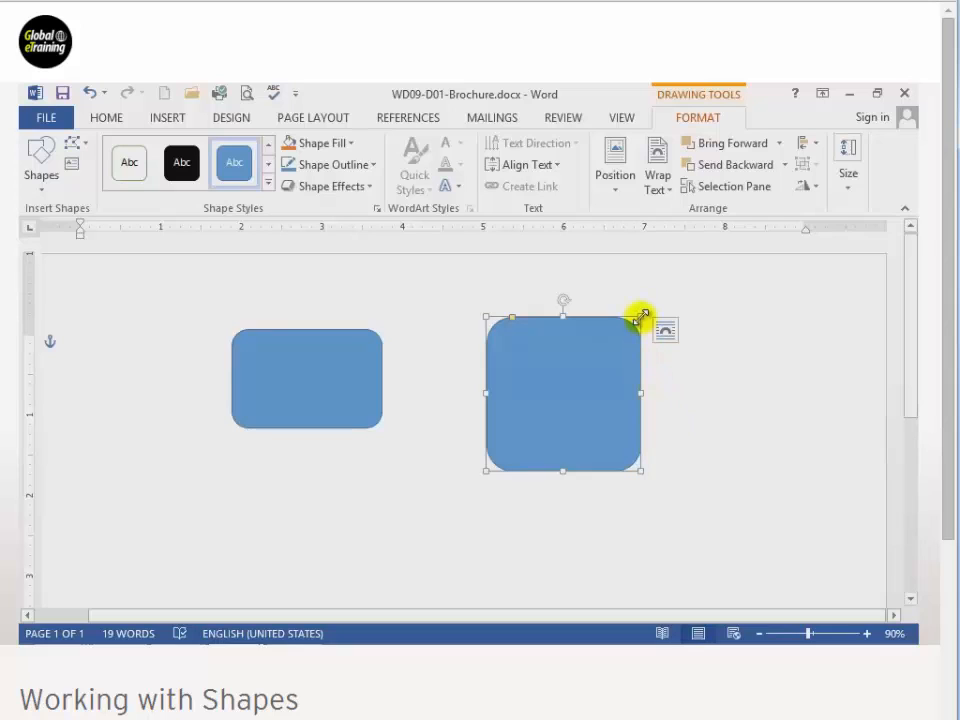
Step: Shrink the rounded square proportionally to about 1.5 inches per side and widen it to about 1.7 inches
key("shift")
left_click_drag(641, 317, 607, 352)
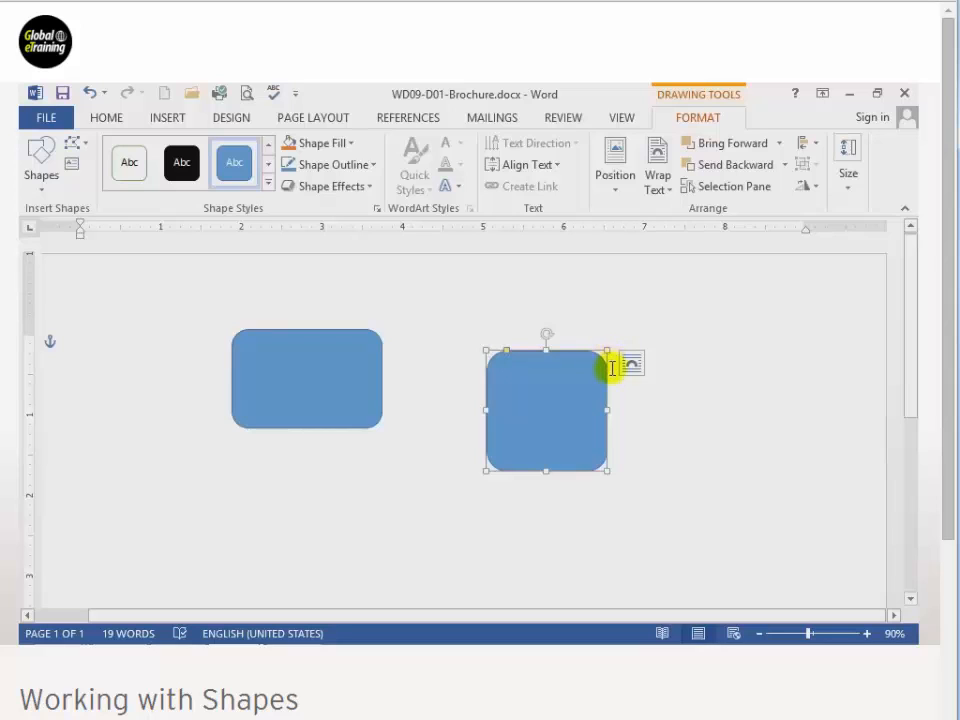
mouse_move(609, 408)
left_mouse_down()
mouse_move(672, 408)
mouse_move(621, 409)
left_mouse_up()
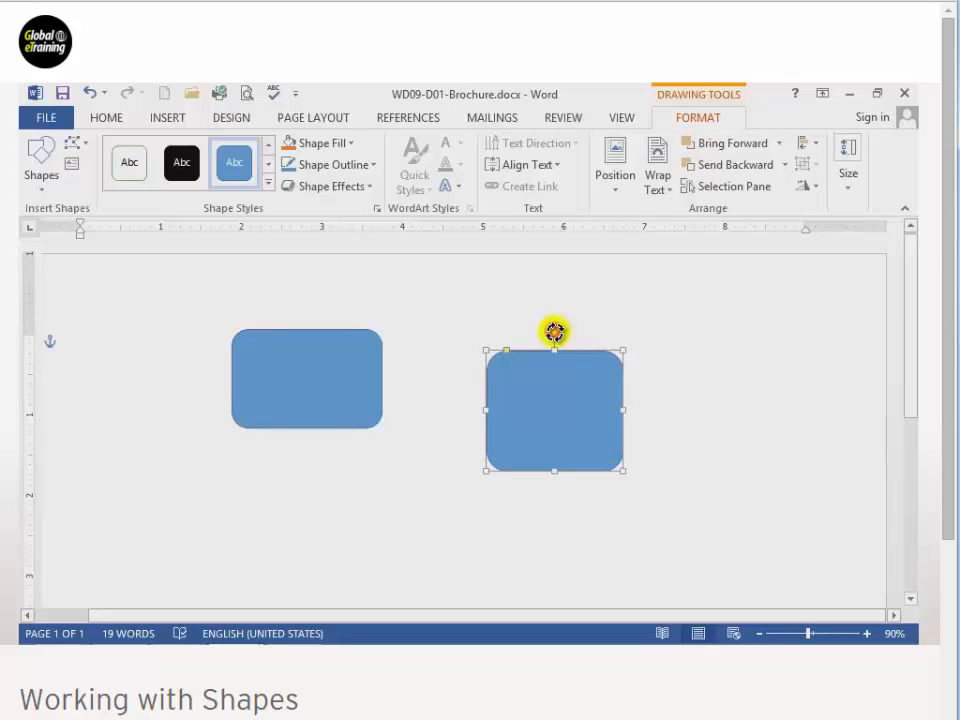
Step: Rotate the second rounded shape clockwise, turn it back to a counterclockwise tilt of about 30 degrees, and deselect it
left_click_drag(555, 333, 596, 355)
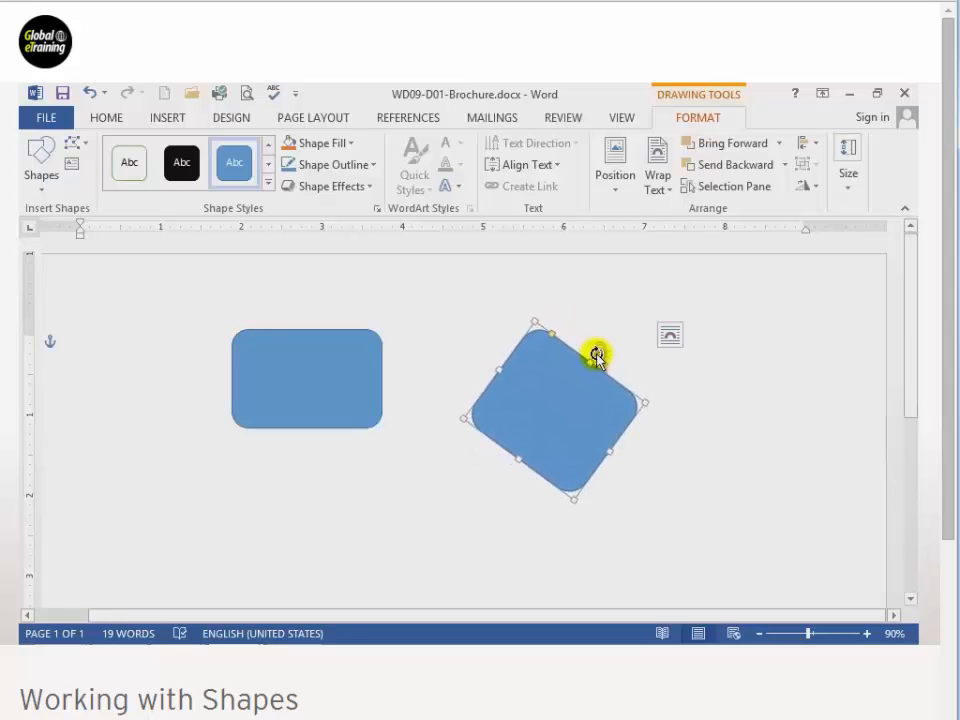
left_click_drag(581, 340, 503, 335)
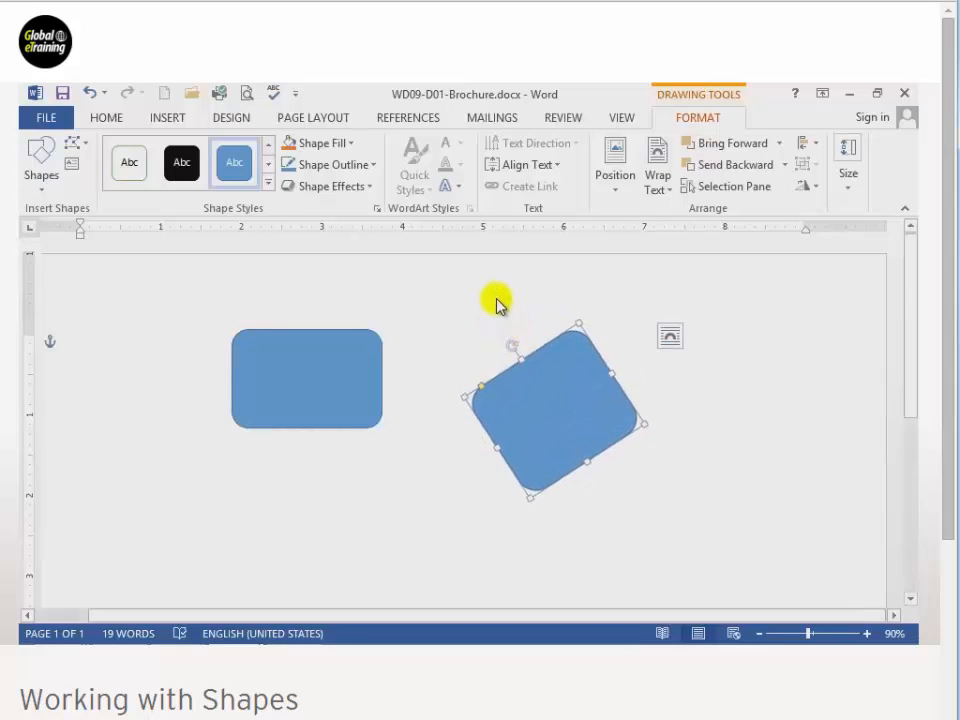
left_click(496, 291)
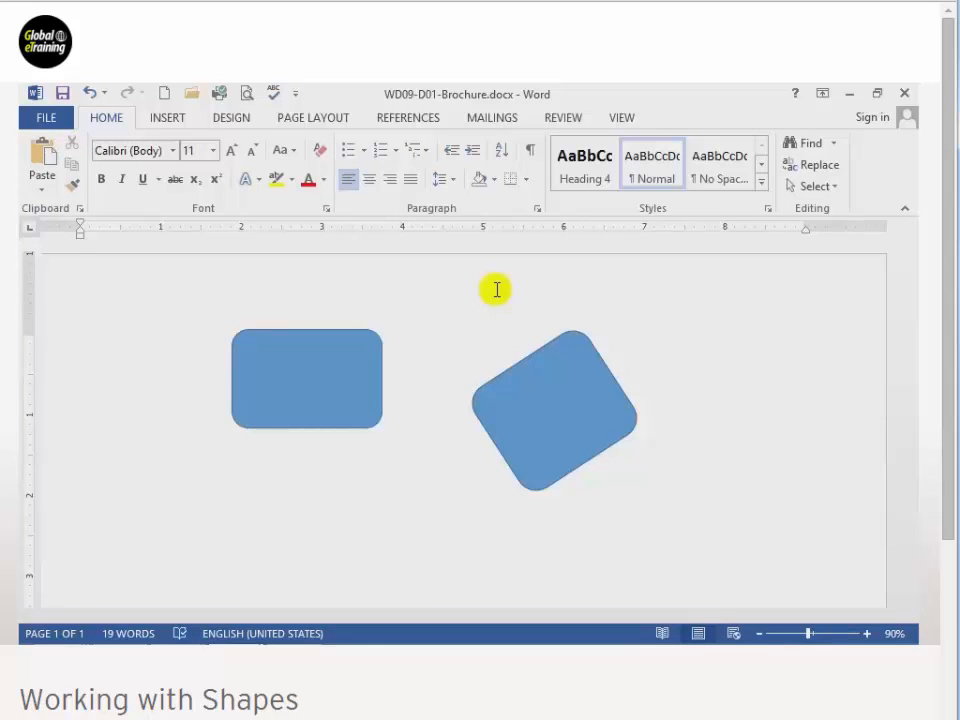
Step: Select both rounded rectangles together and delete them from the page
left_click(360, 371)
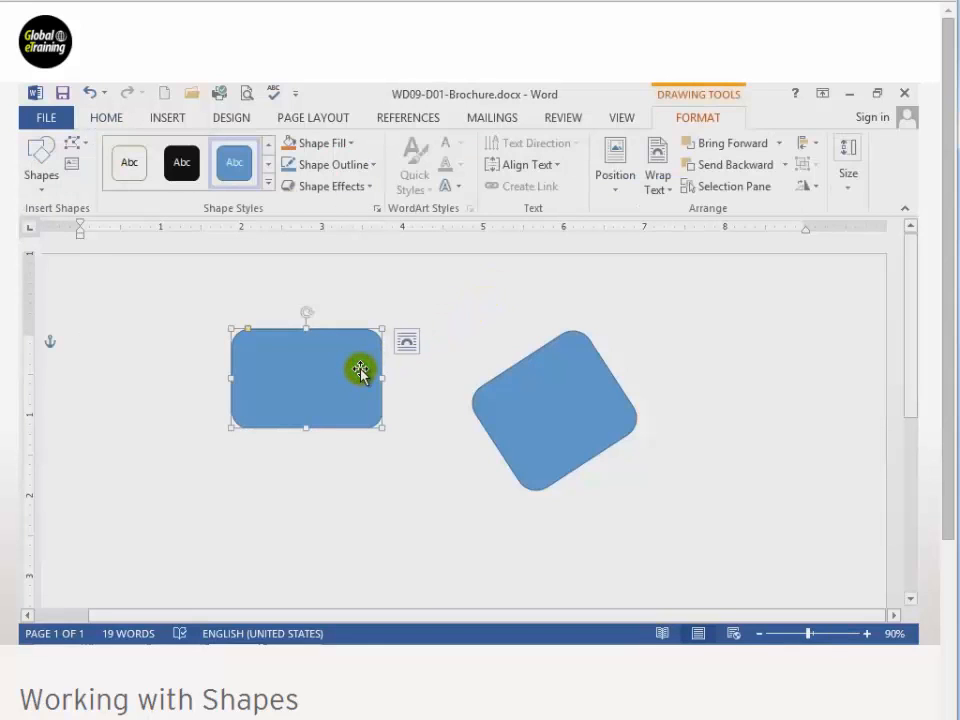
key("shift")
left_click(514, 399, "shift")
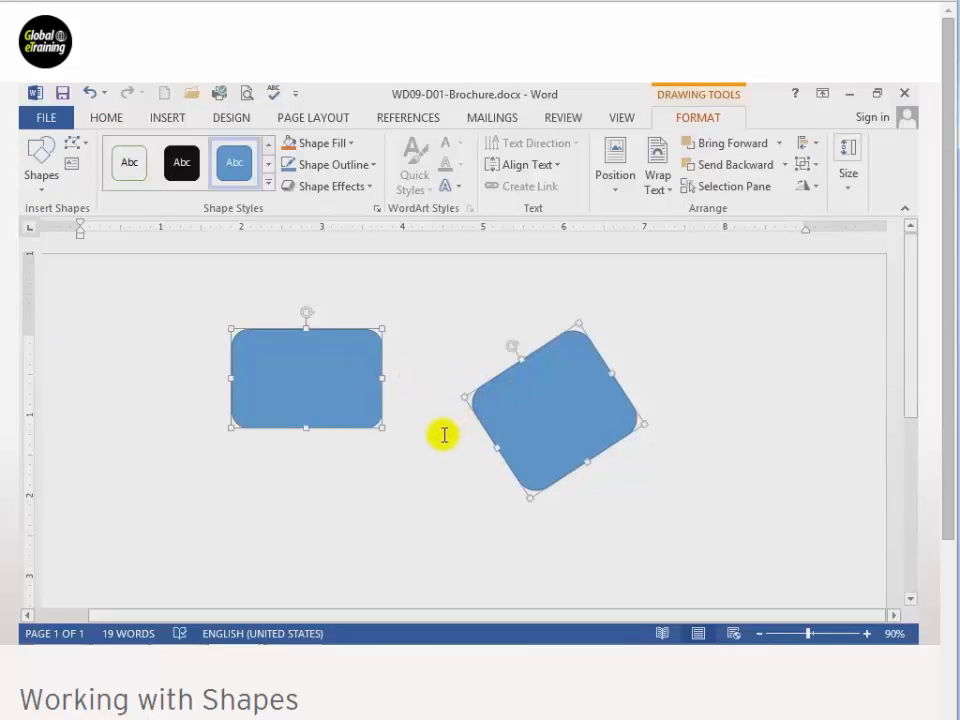
key("shift")
key("Delete")
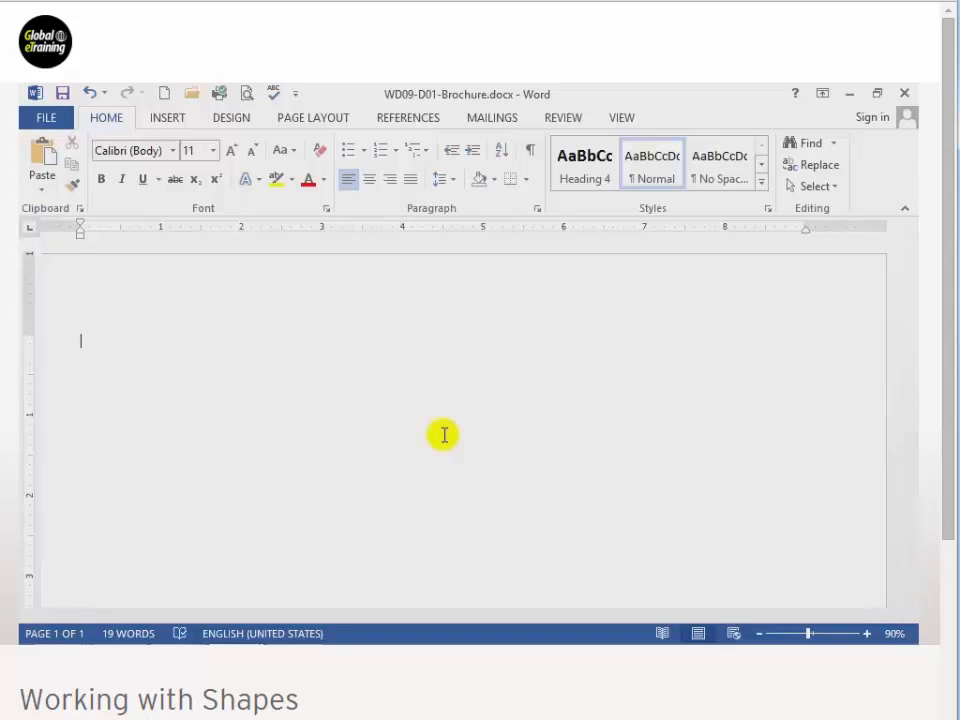
Step: Draw a rounded rectangle about 2.3 by 2.1 inches at the page's top edge and move it toward the centre and back
left_click(168, 119)
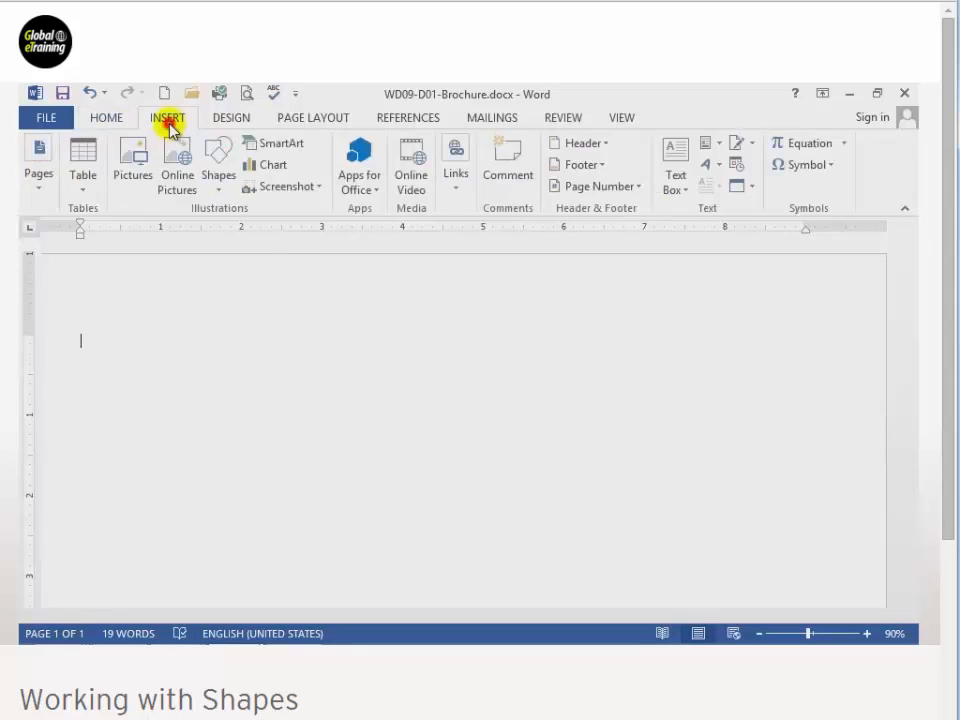
left_click(219, 180)
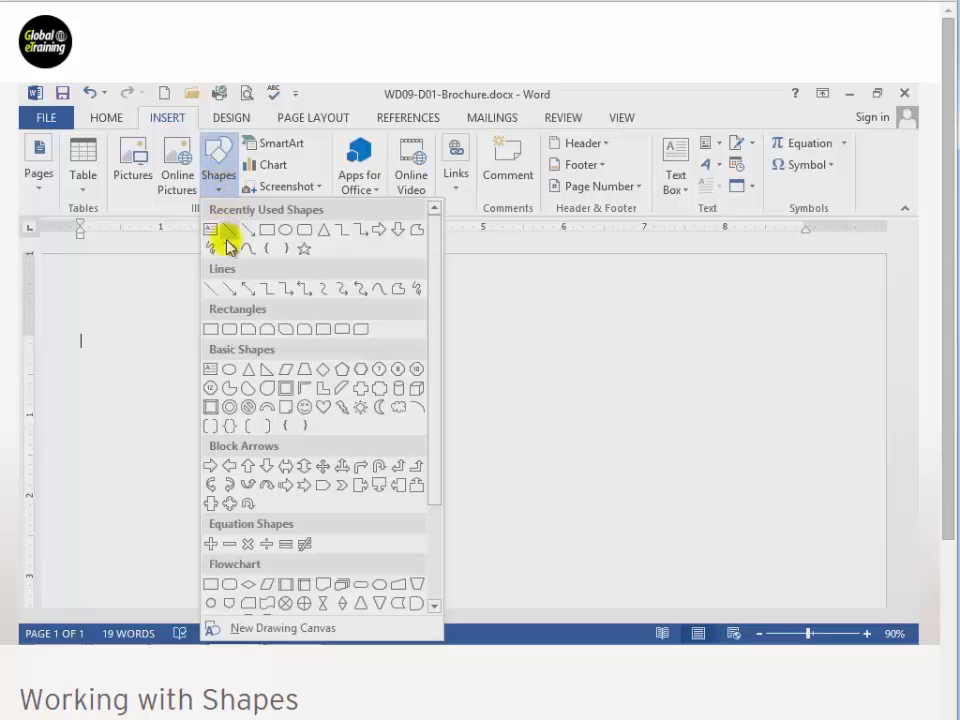
left_click(229, 329)
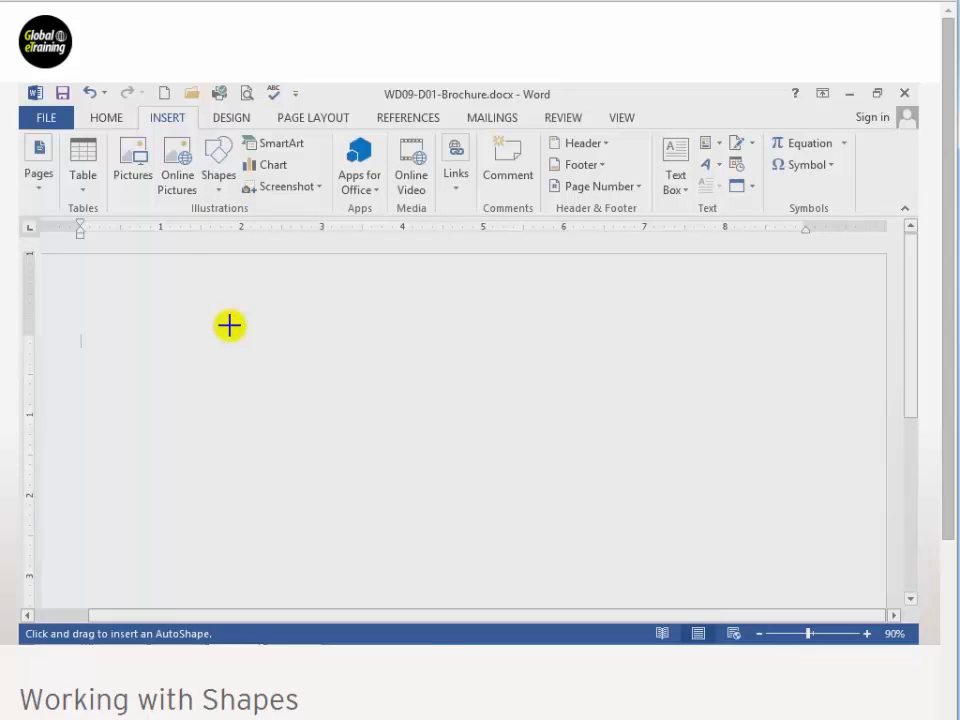
left_click(160, 253)
mouse_move(160, 253)
left_mouse_down()
mouse_move(184, 317)
mouse_move(219, 362)
mouse_move(346, 426)
left_mouse_up()
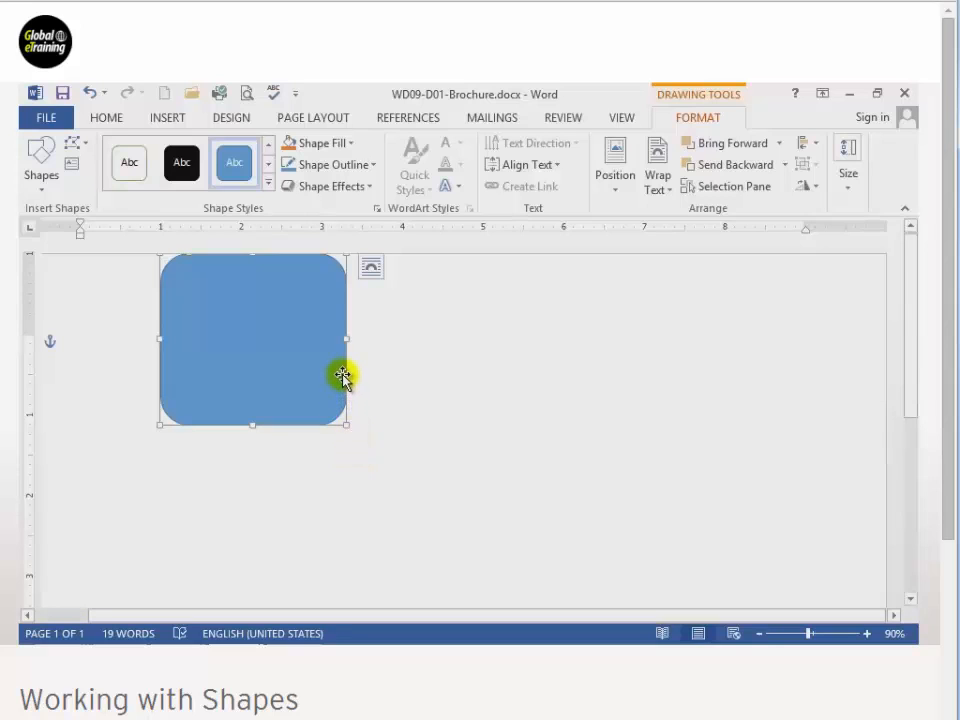
left_click_drag(342, 375, 491, 420)
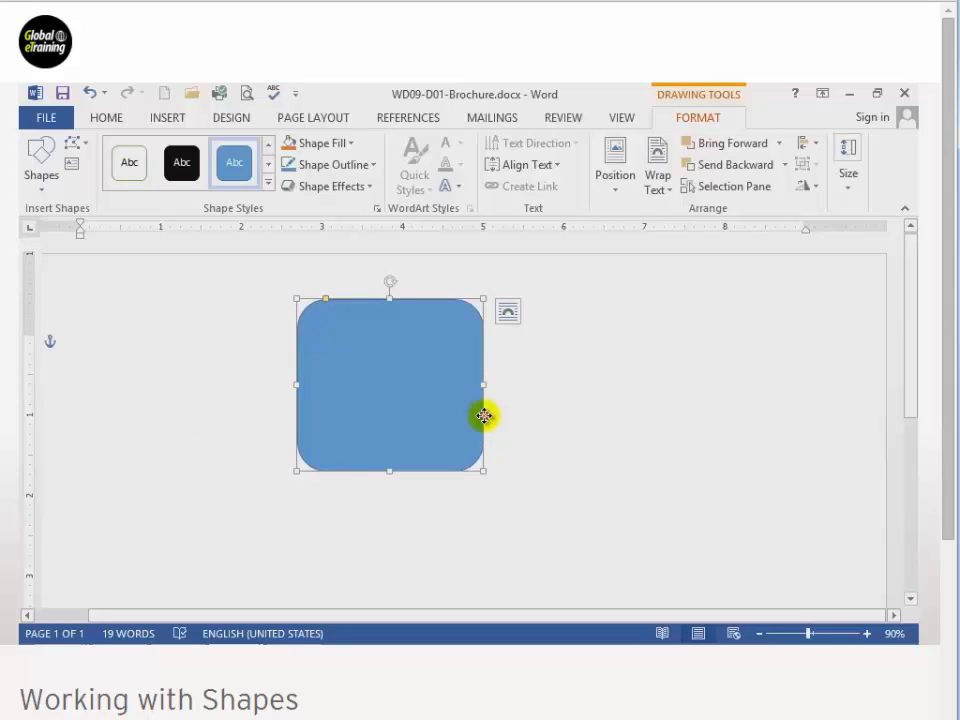
left_click_drag(480, 414, 348, 366)
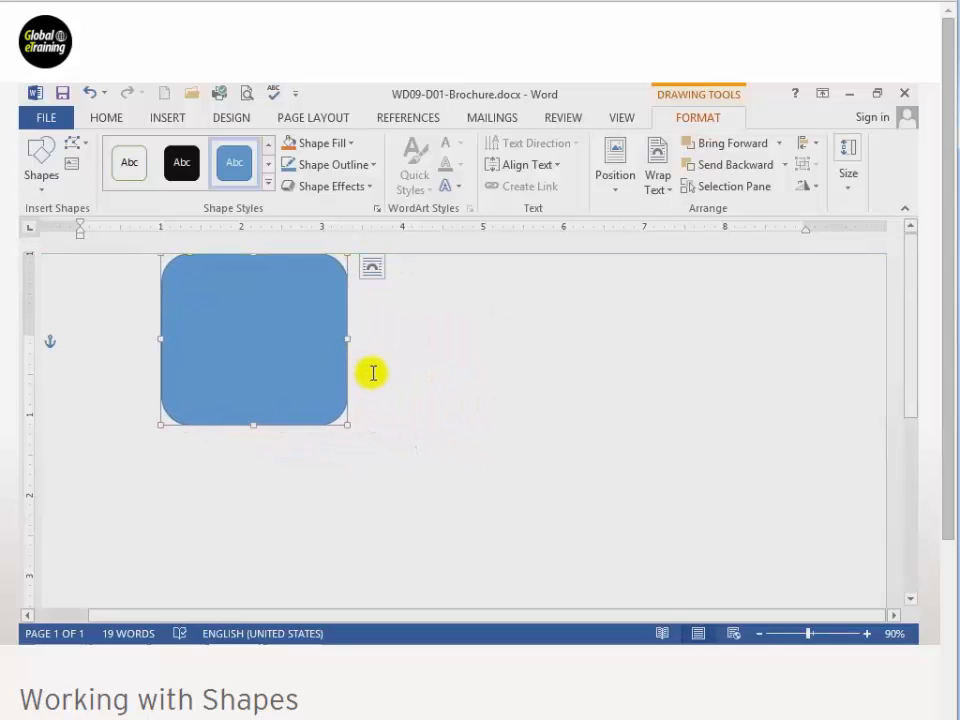